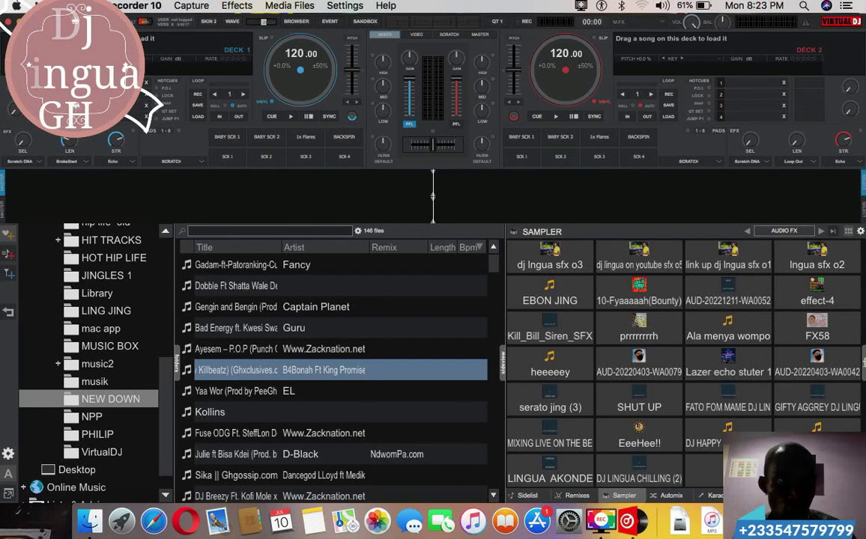
Step: Open VirtualDJ's Options & Tweaks settings from the Settings gear
left_click(129, 21)
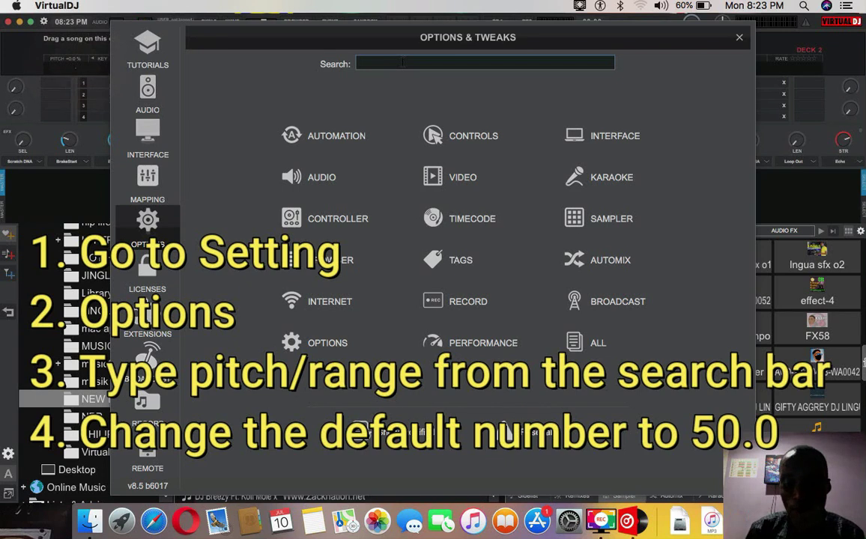
Step: Search for 'pitch', set pitchRange to 50.0, and close the settings window
type("pitch")
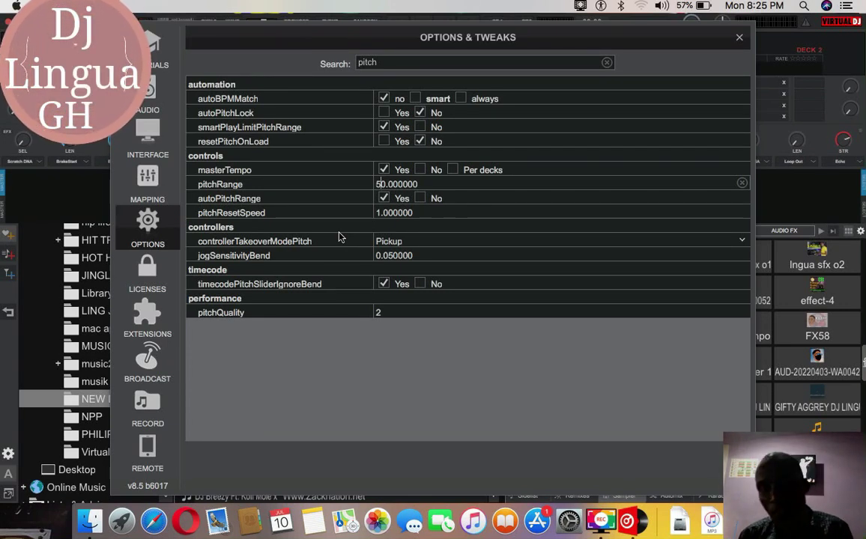
left_click(368, 349)
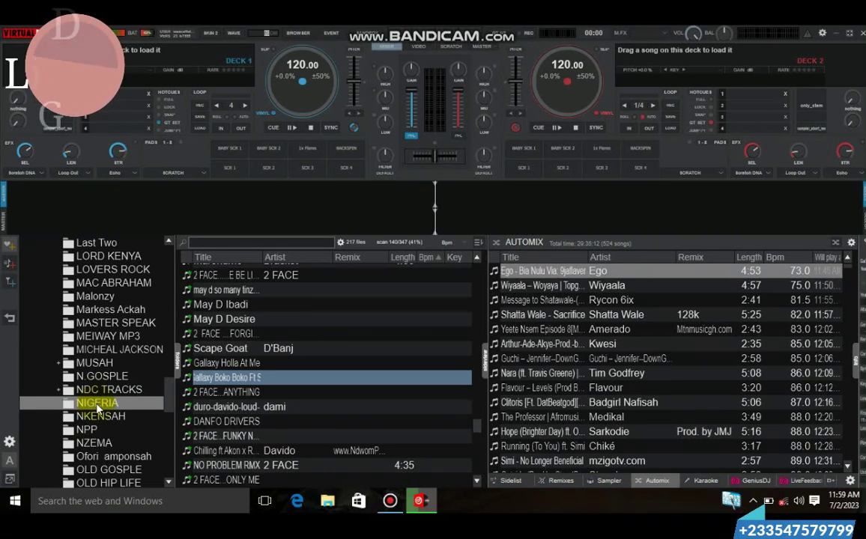
Step: Show the NIGERIA folder's 217 tracks and select the 2 FACE DEZIRE track
left_click(95, 417)
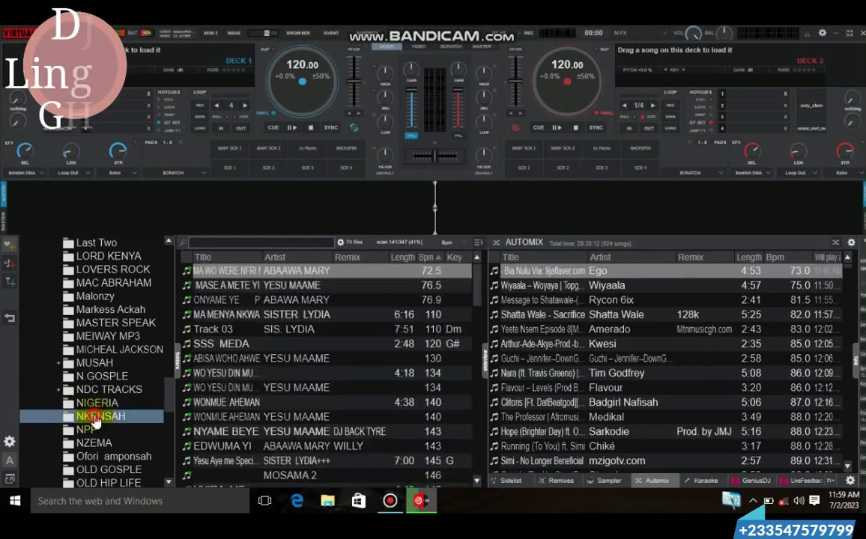
left_click(81, 403)
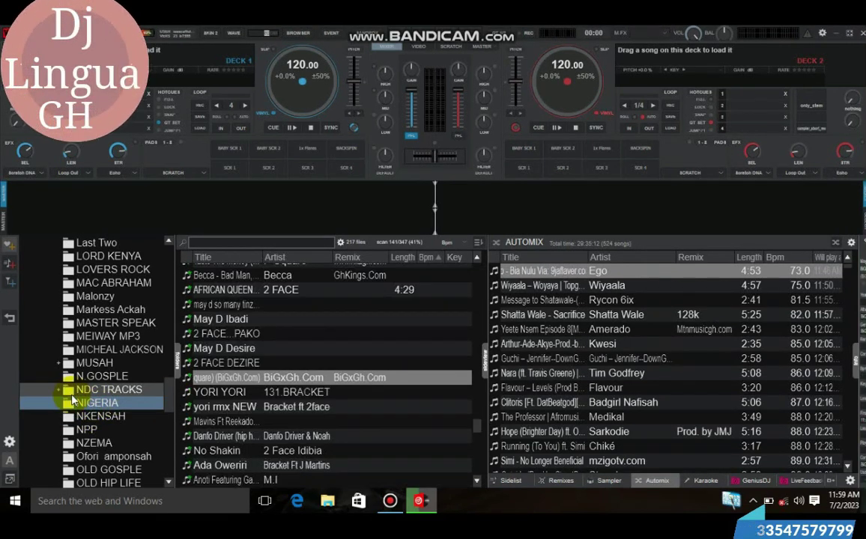
left_click(341, 366)
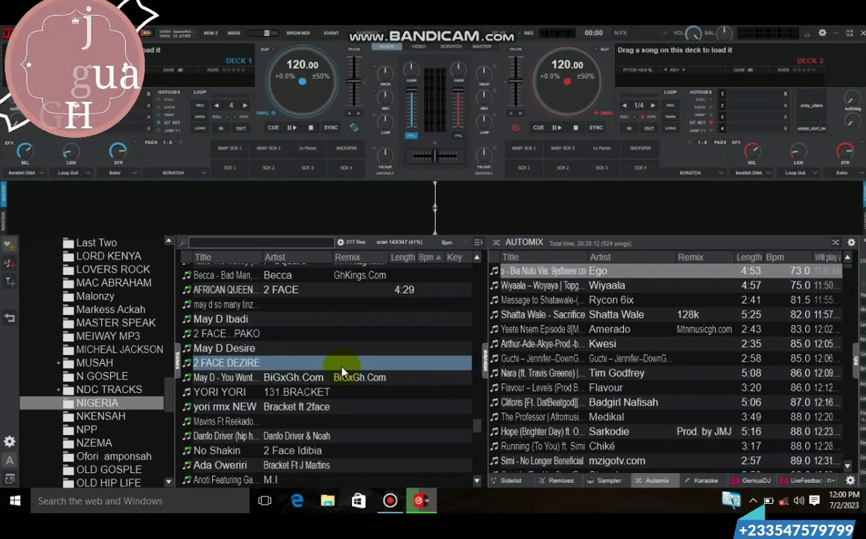
Step: Select all NIGERIA tracks and bring up the Batch submenu from the right-click menu
key("ctrl+a")
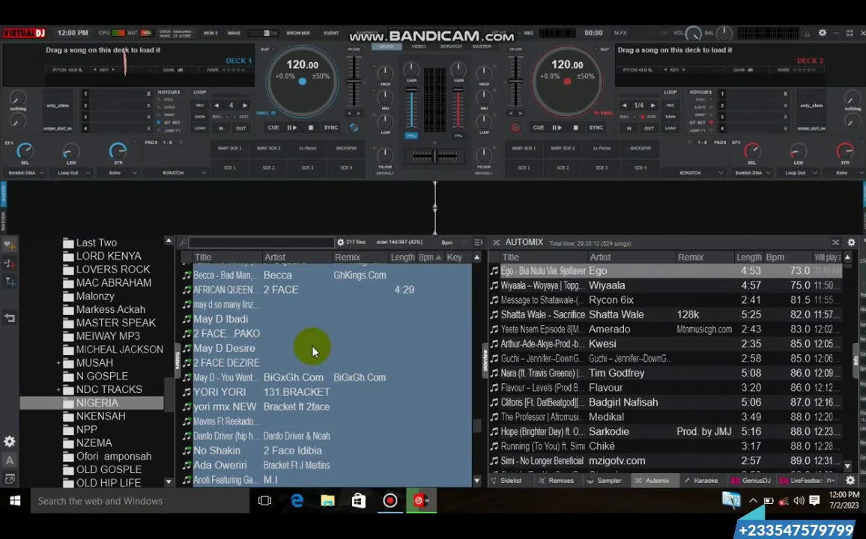
right_click(313, 352)
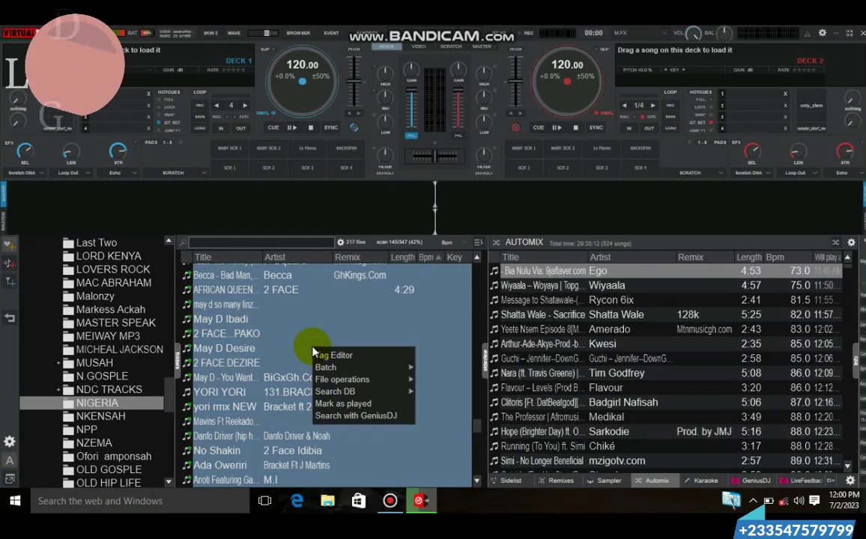
mouse_move(326, 371)
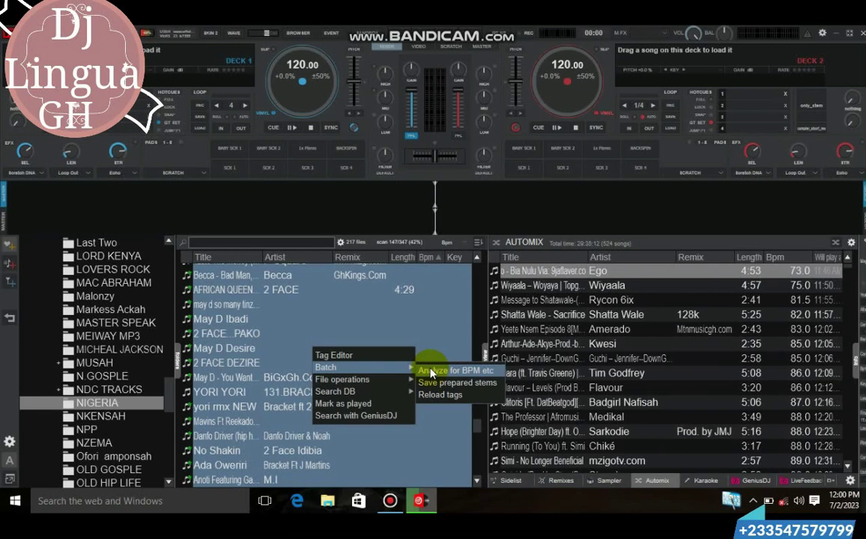
Step: Start 'Analyze for BPM etc' on all the selected NIGERIA tracks
left_click(431, 373)
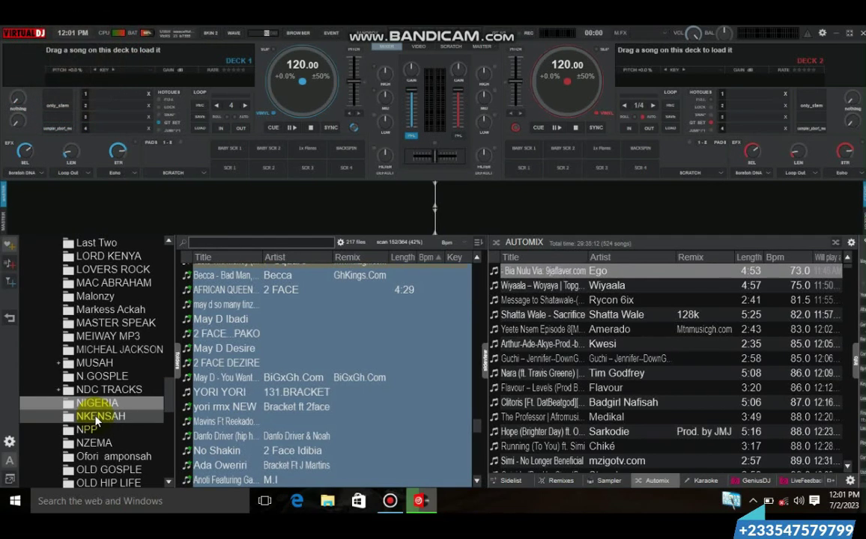
Step: Reopen the NIGERIA folder and scroll while the BPM and Key columns fill in
left_click(150, 403)
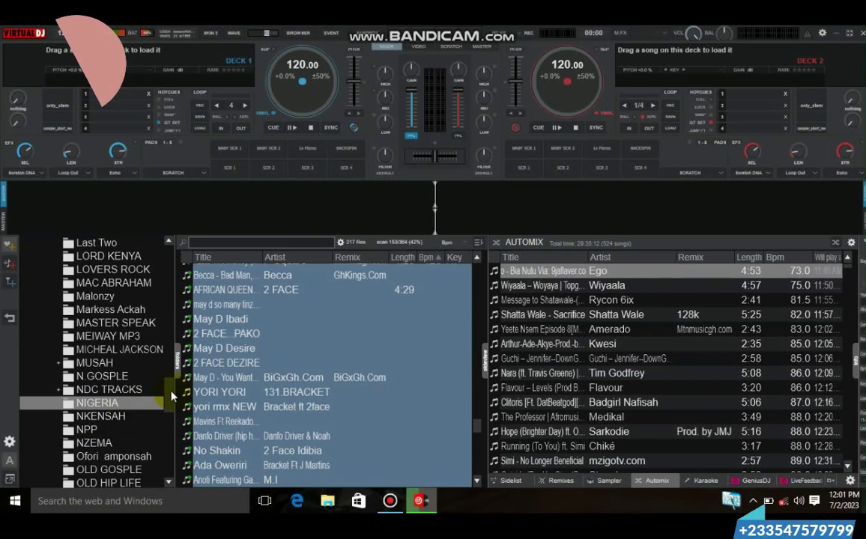
scroll(161, 401, "down", 1)
scroll(152, 378, "down", 5)
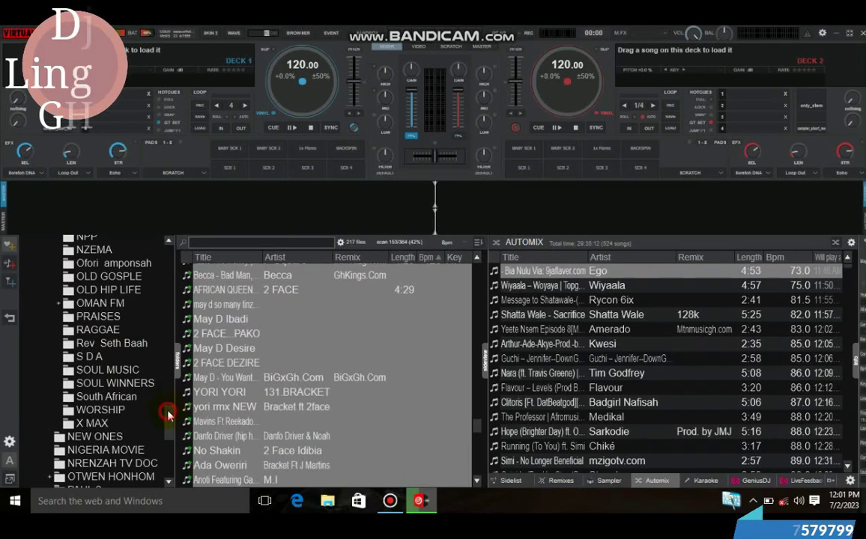
scroll(168, 397, "up", 3)
scroll(165, 382, "up", 7)
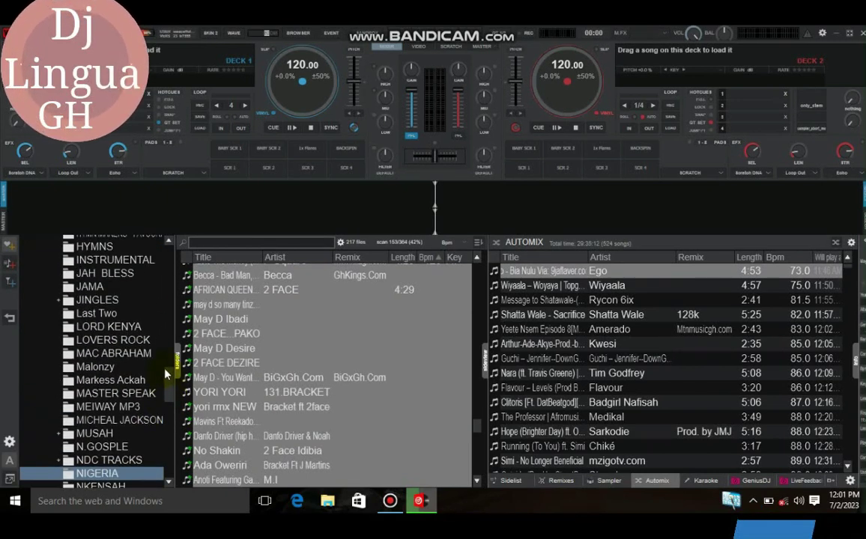
scroll(162, 348, "up", 5)
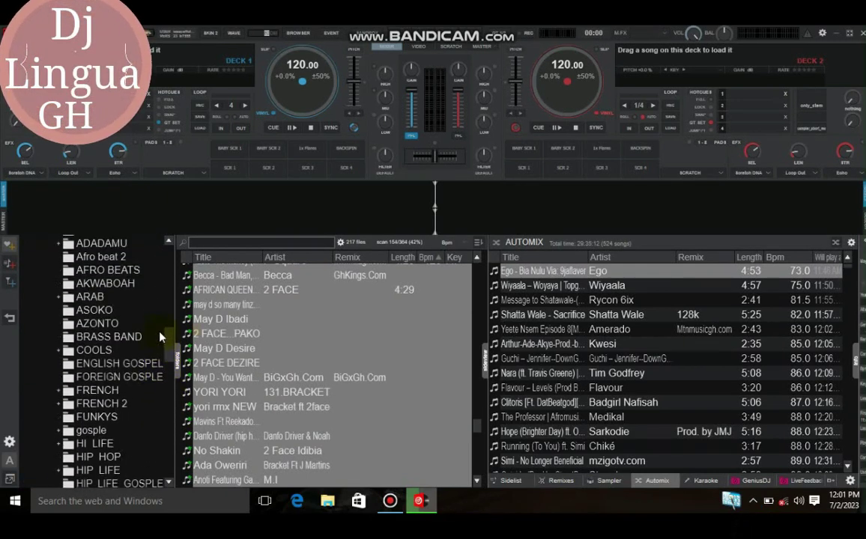
scroll(159, 335, "down", 14)
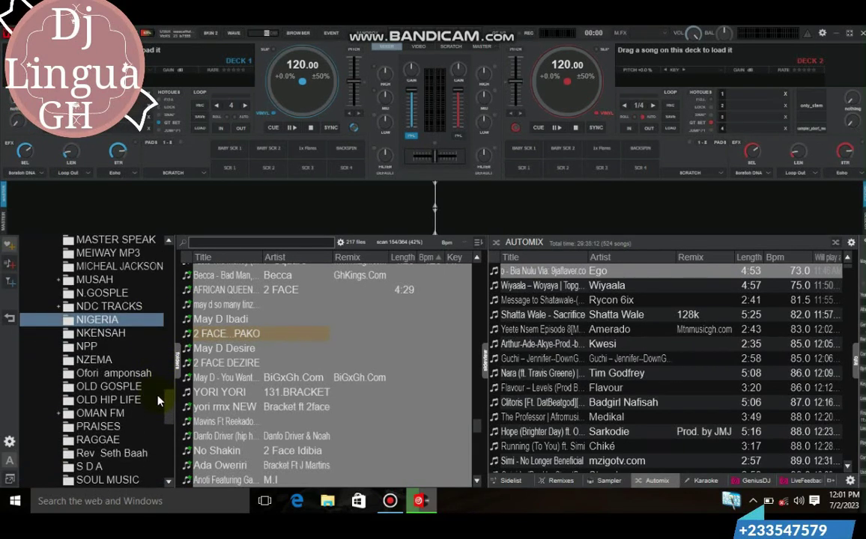
scroll(159, 405, "down", 2)
scroll(159, 416, "down", 2)
scroll(158, 420, "down", 3)
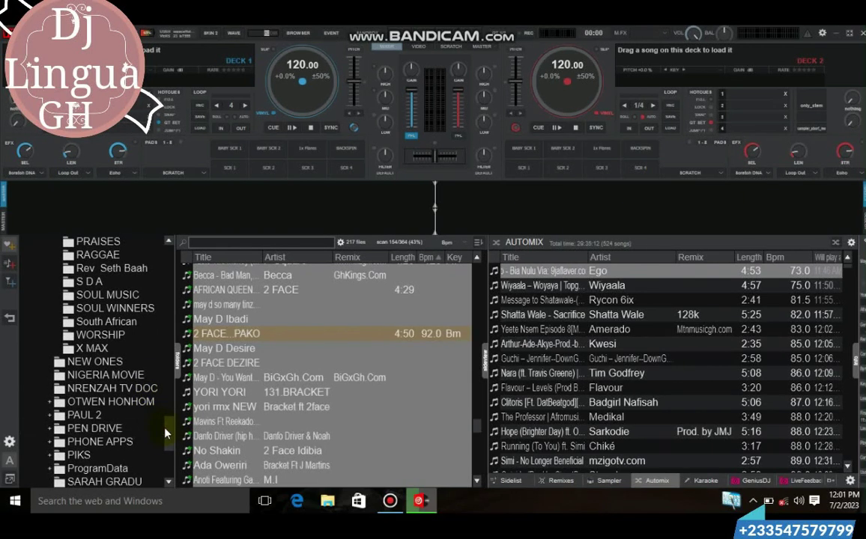
scroll(165, 438, "down", 2)
scroll(169, 444, "down", 2)
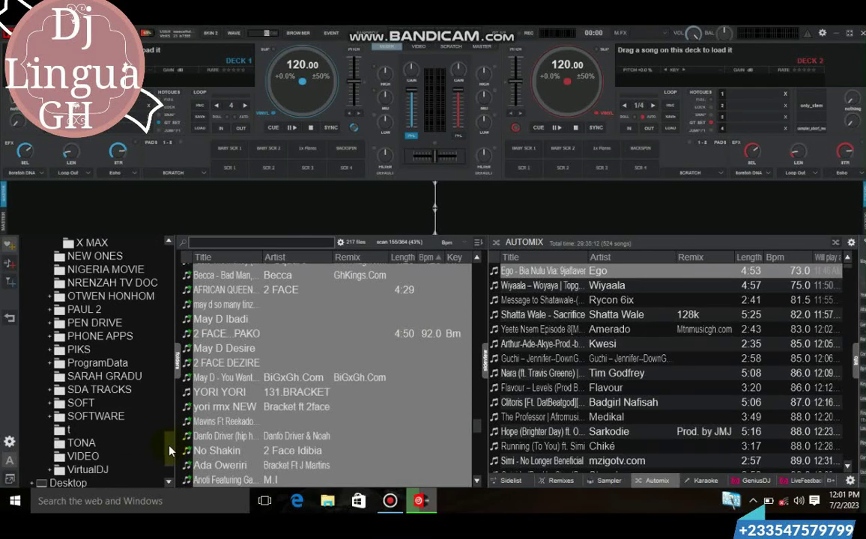
Step: Sort the NIGERIA tracks by BPM, then reverse the sort order
left_click(427, 258)
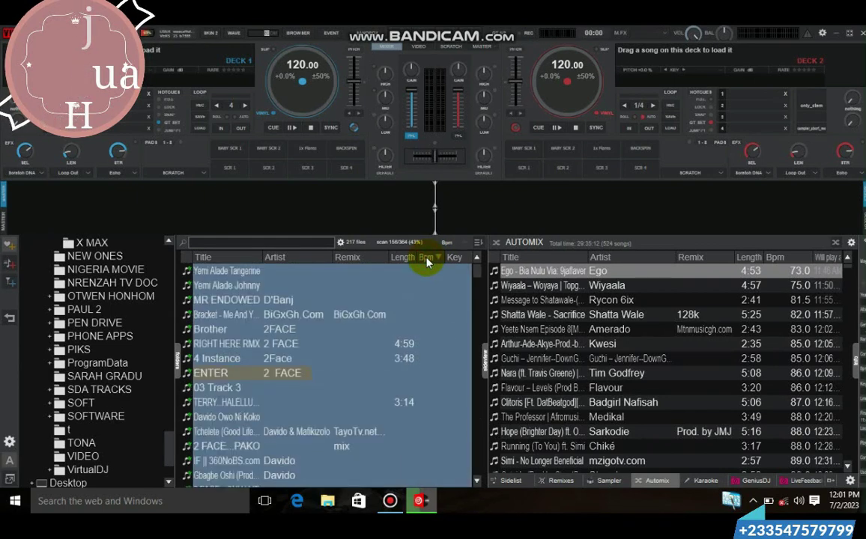
left_click(405, 315)
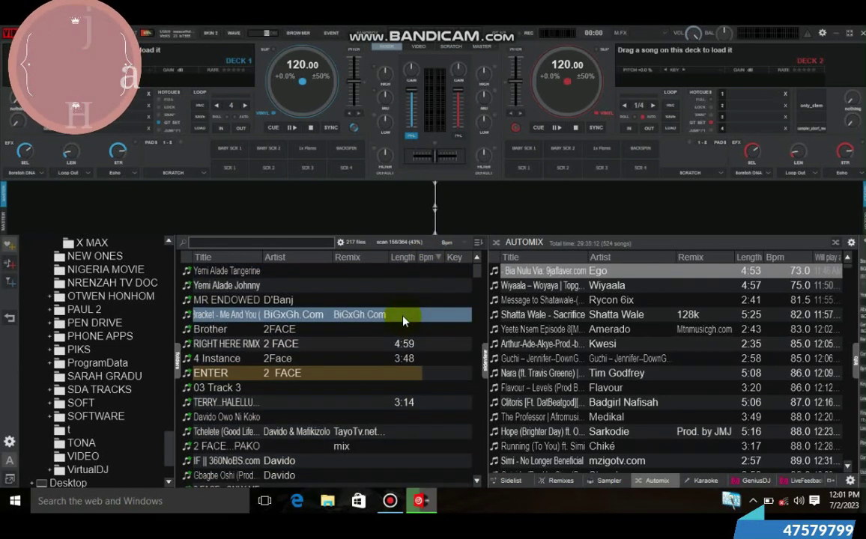
scroll(465, 363, "down", 10)
scroll(464, 390, "down", 2)
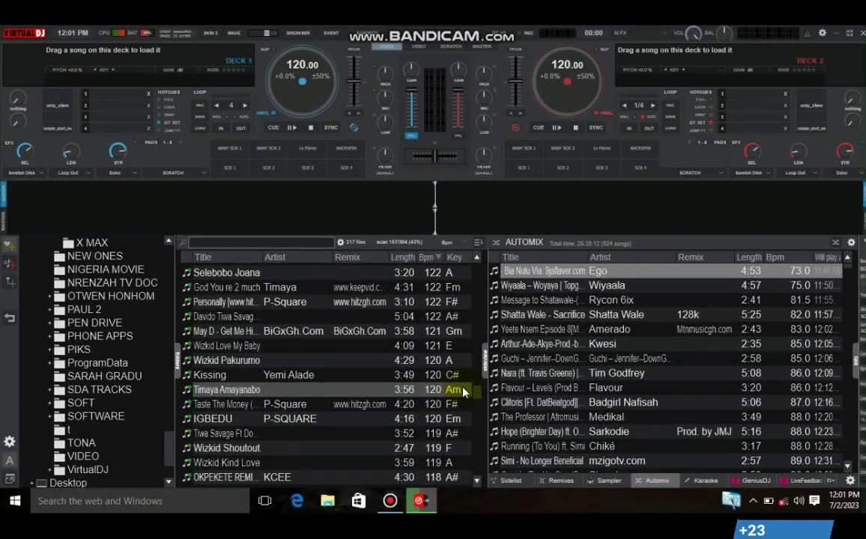
left_click(427, 259)
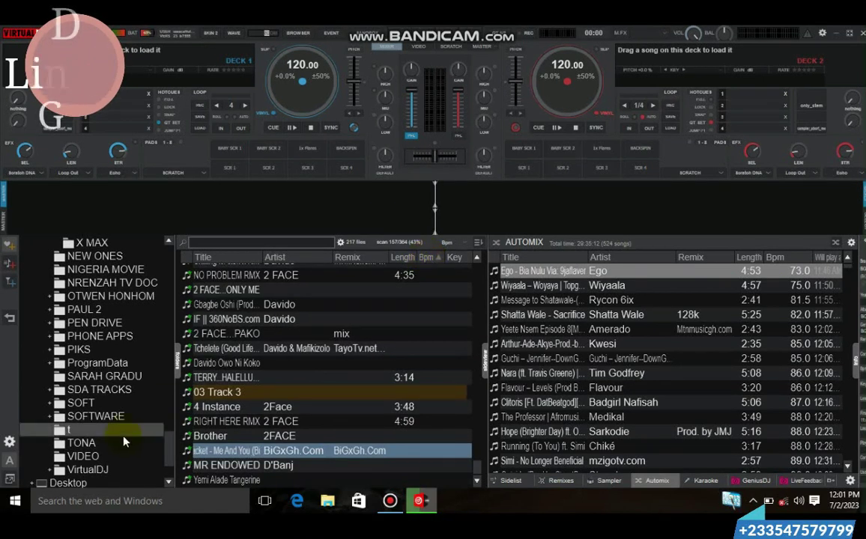
key("n")
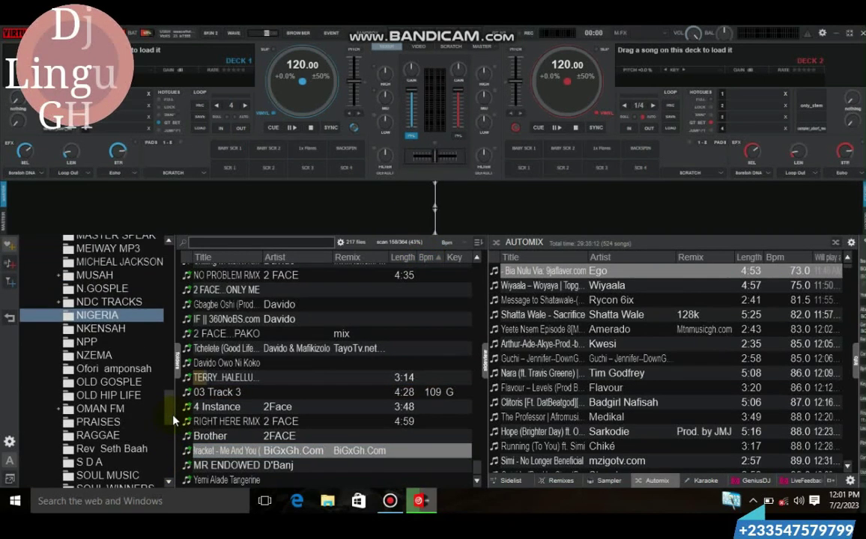
left_click_drag(173, 422, 173, 337)
Step: Open music2's 582 tracks, sort by BPM fastest first, and select Soja Beat
left_click(88, 273)
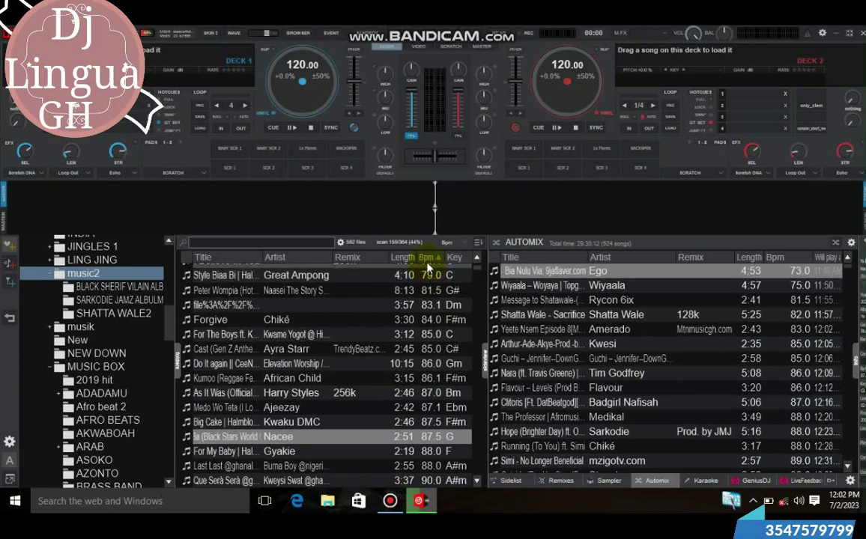
left_click(413, 378)
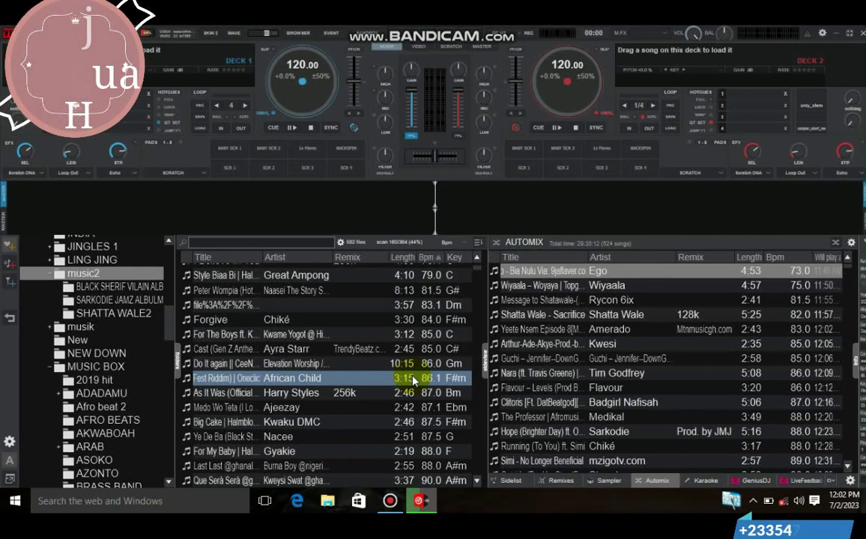
left_click(431, 258)
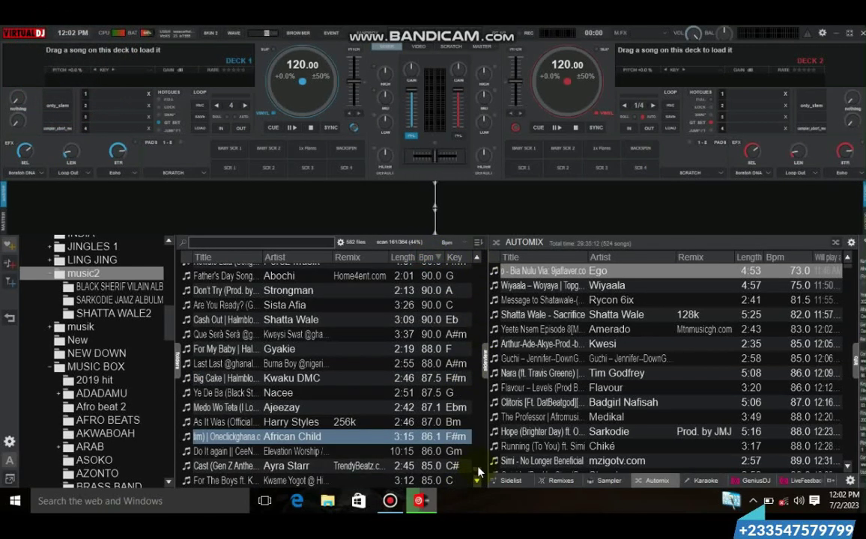
scroll(457, 359, "up", 10)
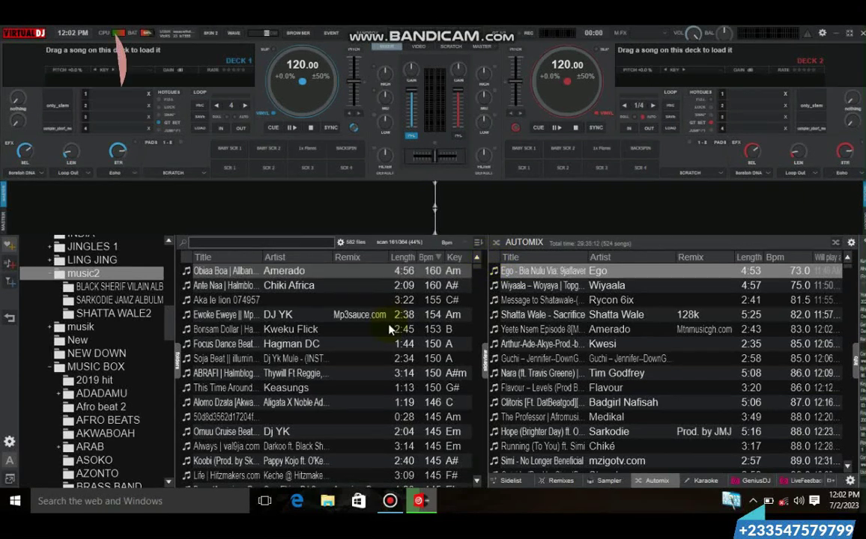
left_click(378, 359)
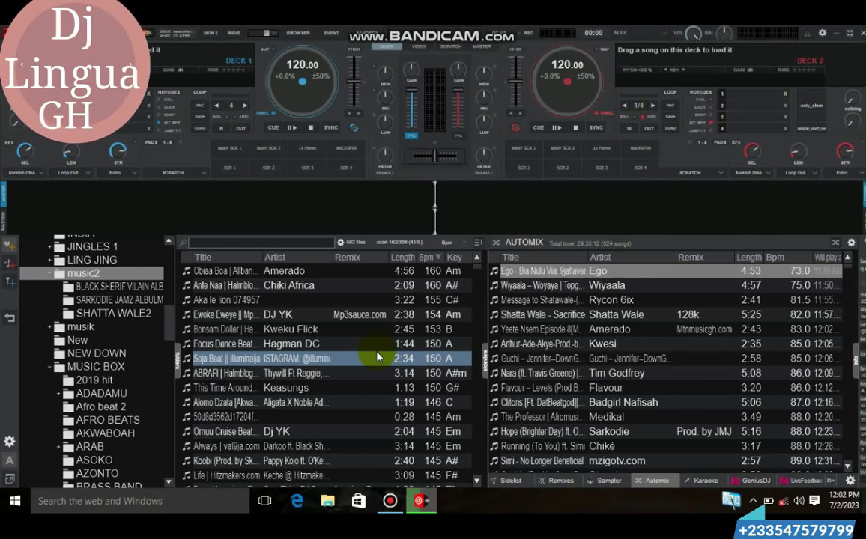
Step: Move the selection down through the fastest tracks in the BPM-sorted list
key("Down")
key("Down")
key("Down")
key("Down")
key("Down")
key("Down")
key("Down")
key("Down")
key("Down")
key("Down")
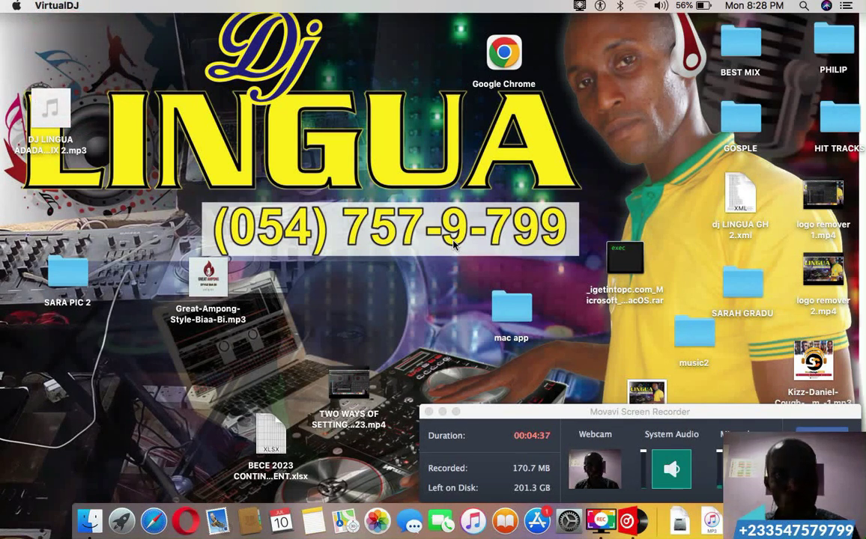
Step: Browse from the desktop's mac app folder to Documents > VirtualDJ > Mappers
left_click(507, 313)
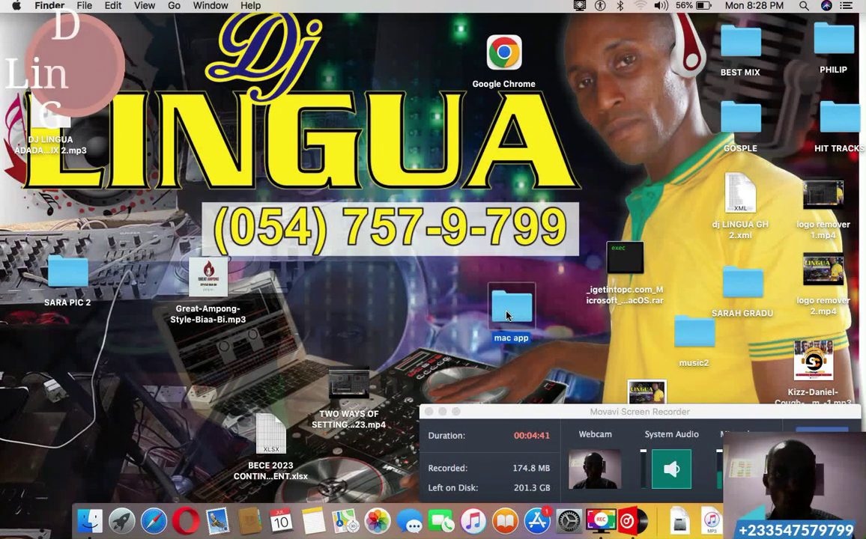
double_click(507, 313)
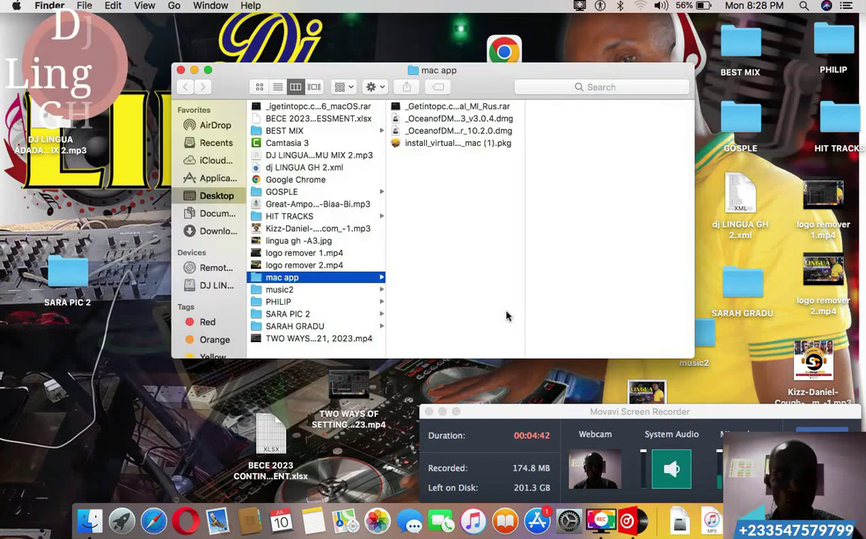
left_click(208, 219)
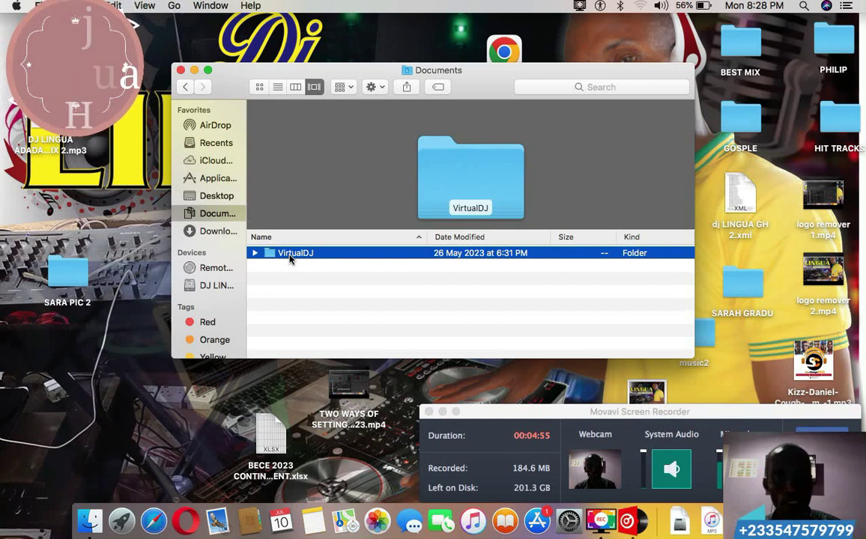
double_click(291, 255)
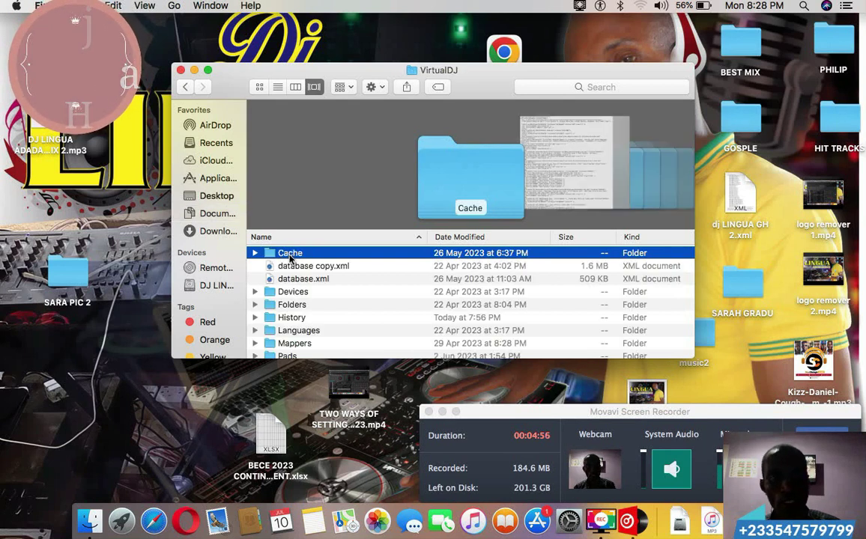
left_click(294, 344)
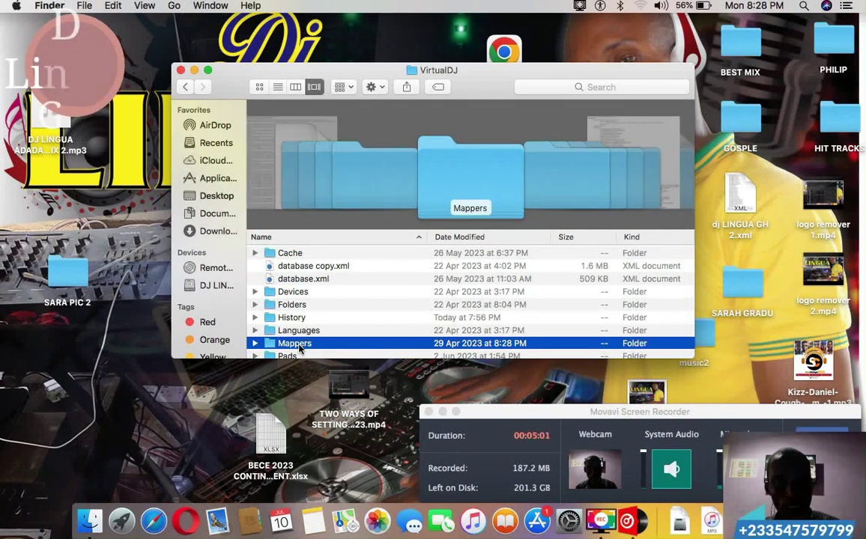
double_click(299, 348)
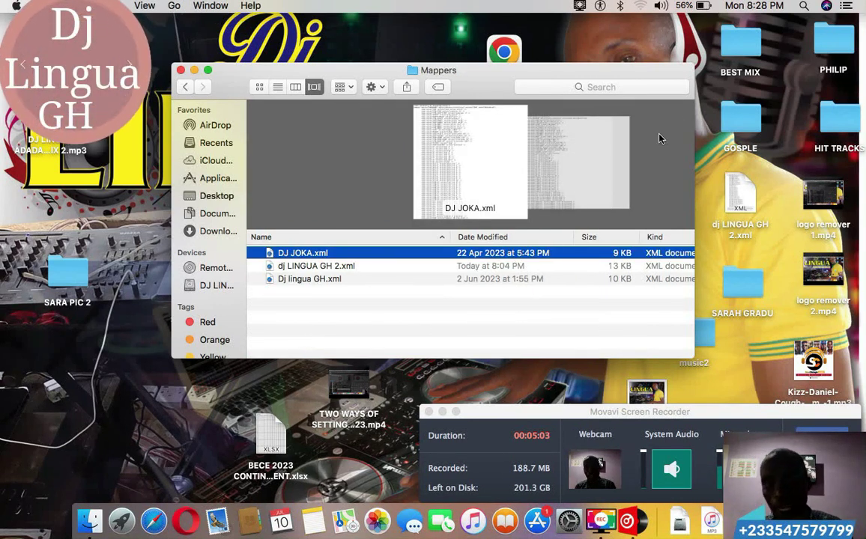
Step: Drag dj LINGUA GH 2.xml into Mappers, keep the newer existing copy, and close the window
left_click_drag(736, 208, 283, 310)
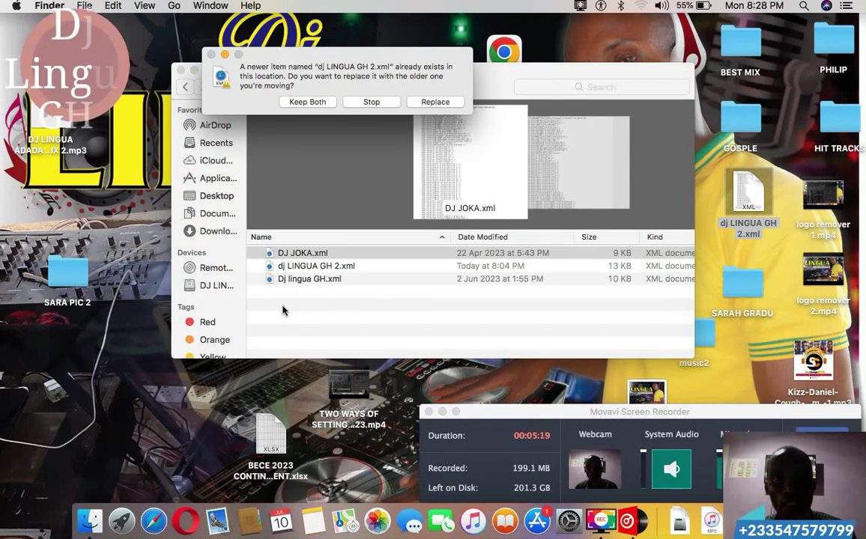
left_click(372, 104)
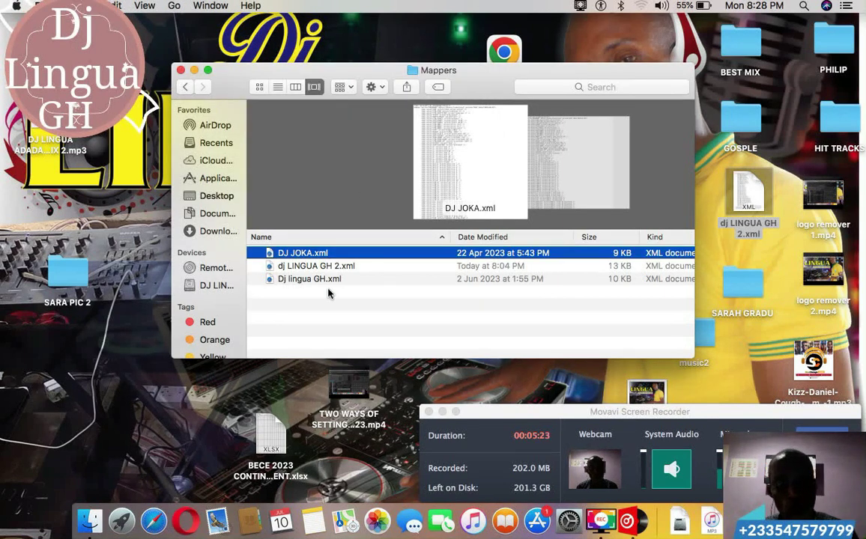
left_click(347, 314)
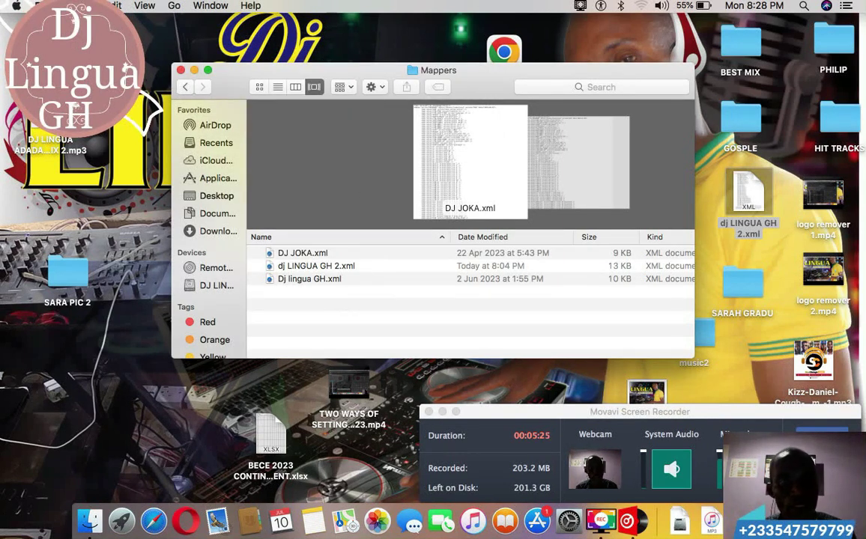
left_click(180, 70)
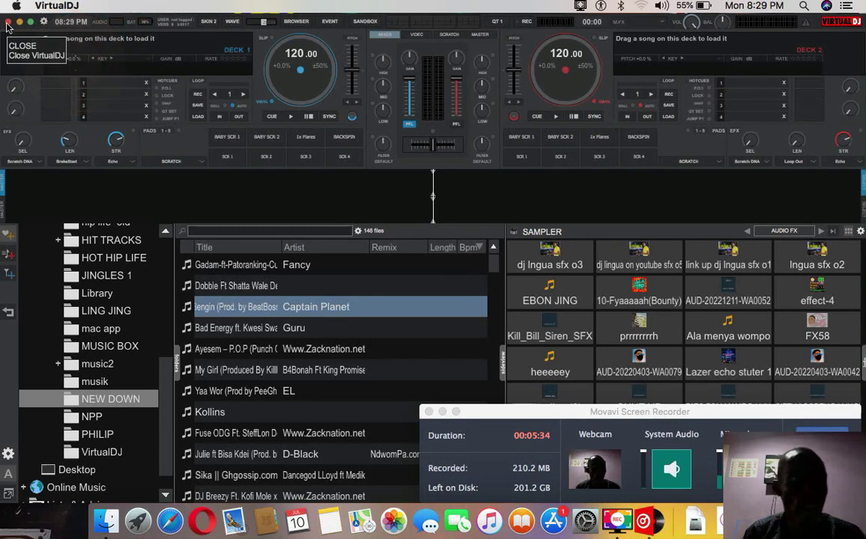
Step: Quit VirtualDJ, relaunch it from Launchpad, and skip the Connect sign-in prompt
left_click(8, 23)
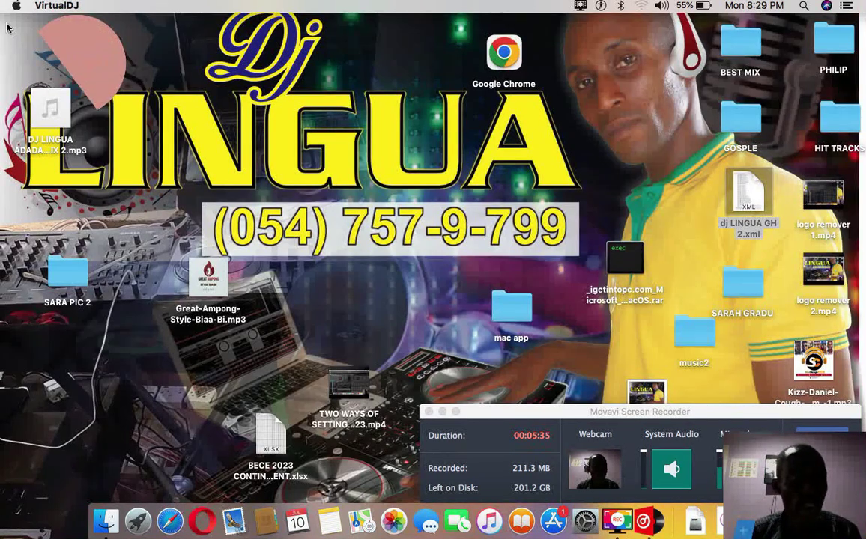
left_click(153, 525)
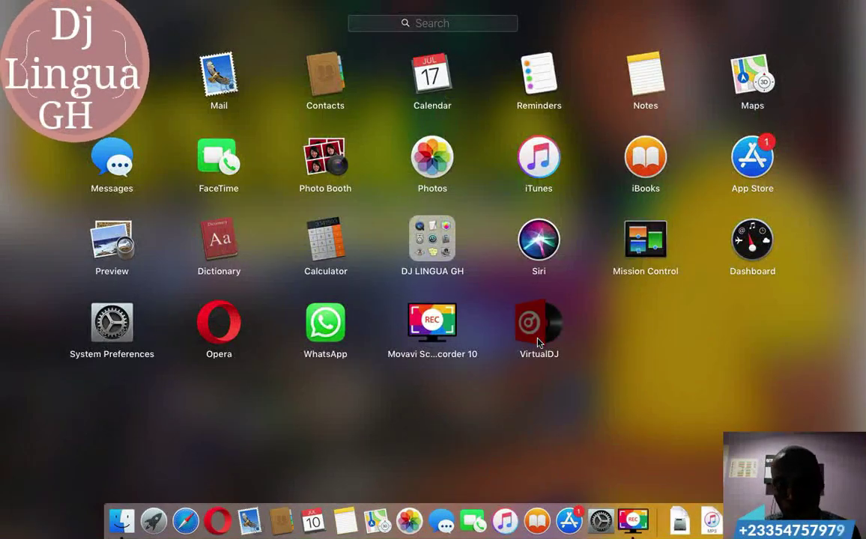
left_click(486, 308)
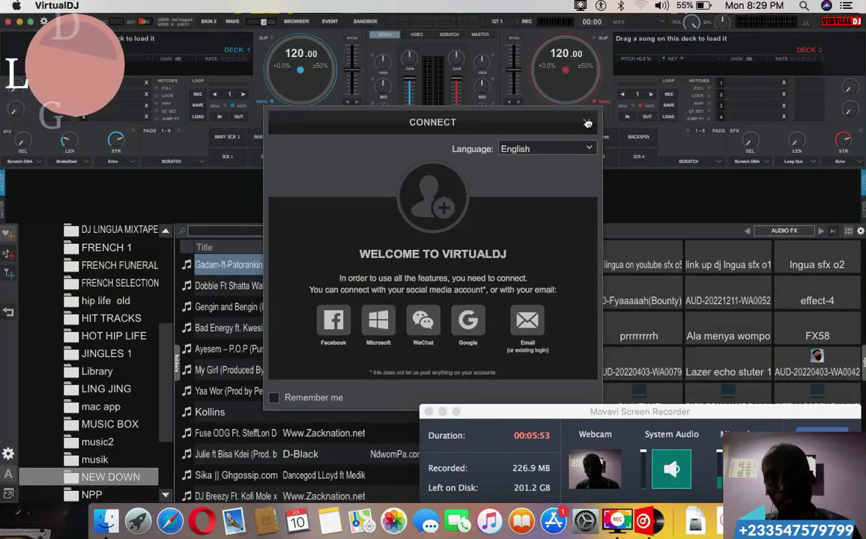
left_click(585, 123)
left_click(404, 295)
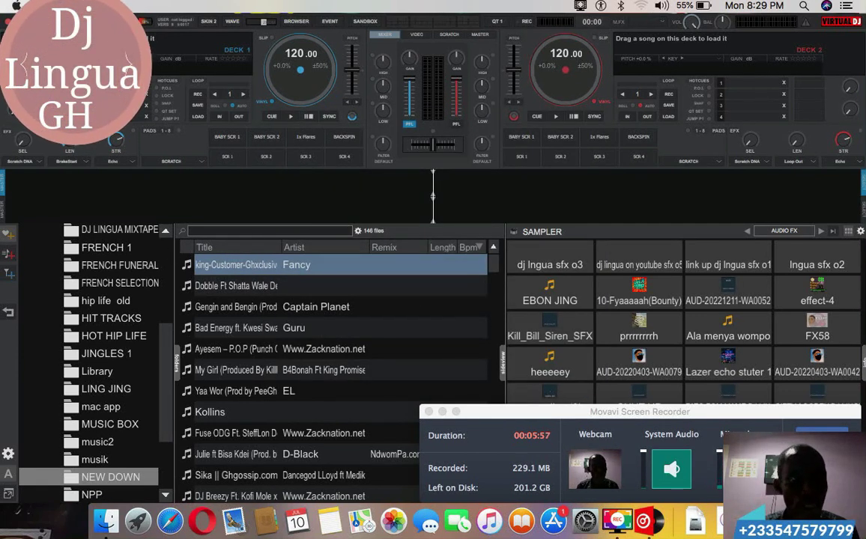
Step: Choose the Dj lingua GH keyboard mapping in Settings > Mapping, then select the Ayesem track
left_click(135, 21)
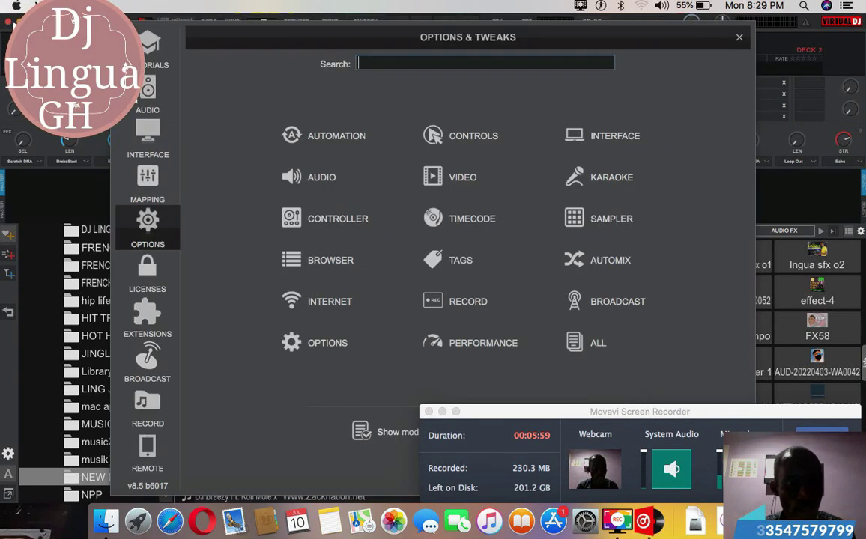
left_click(150, 187)
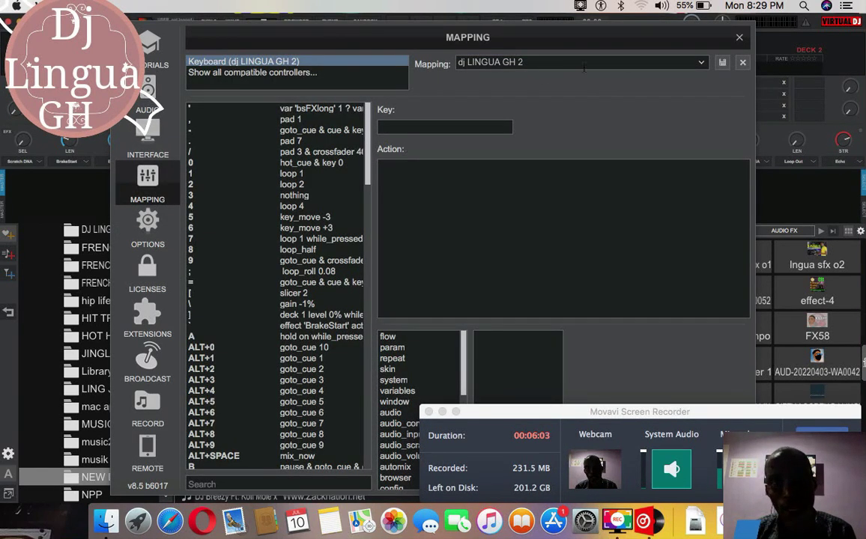
left_click(700, 67)
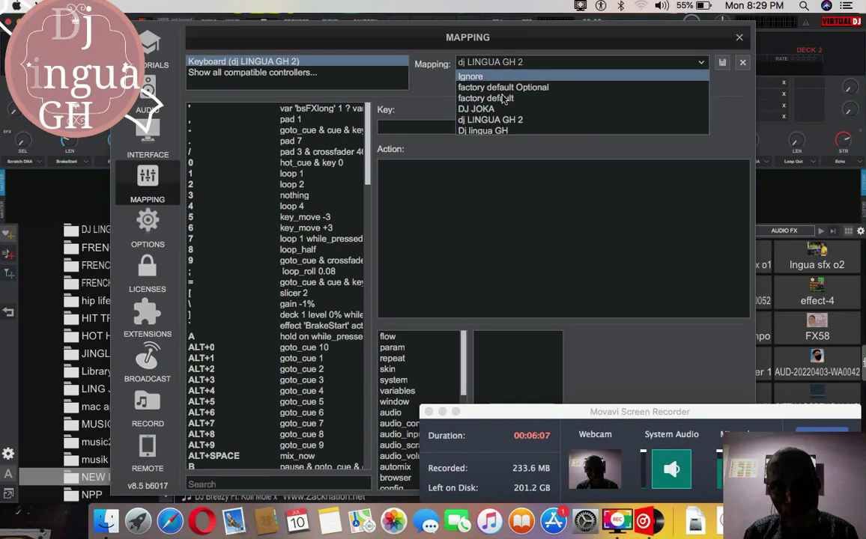
left_click(472, 131)
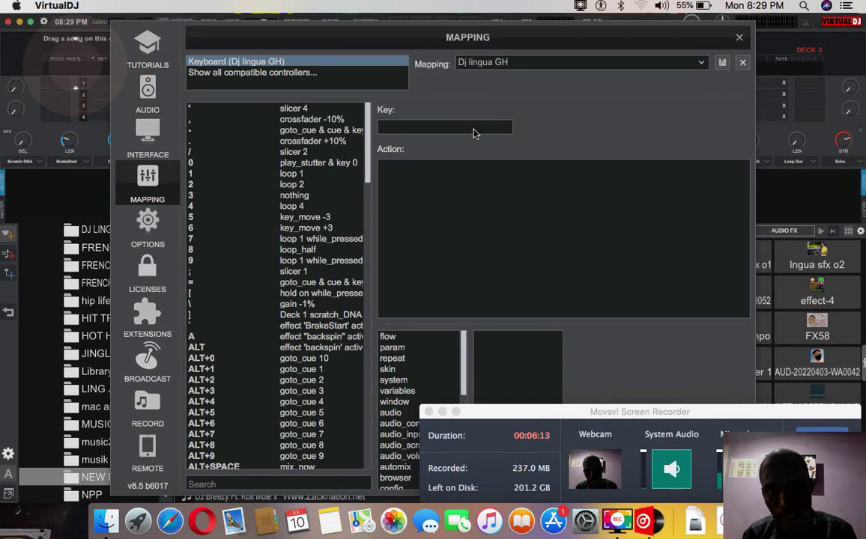
left_click(738, 39)
left_click(325, 356)
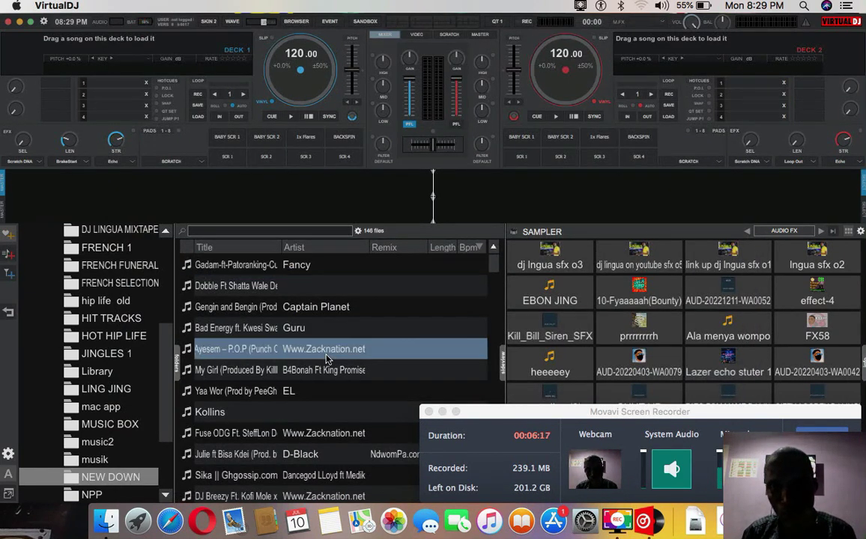